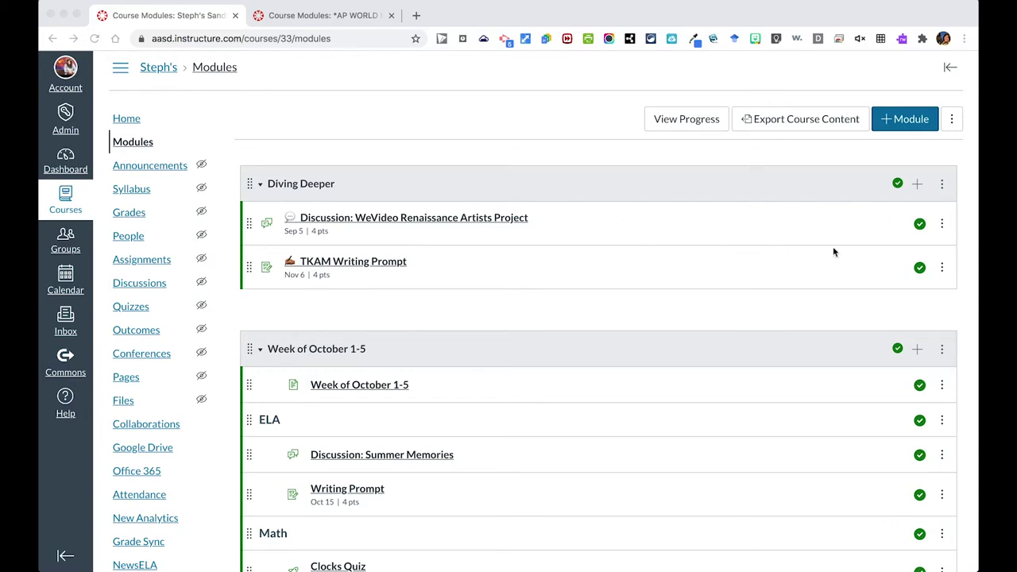
Remove the WeVideo Renaissance Artists Project discussion from the Diving Deeper module and look for it in the course's Discussions list
click(944, 229)
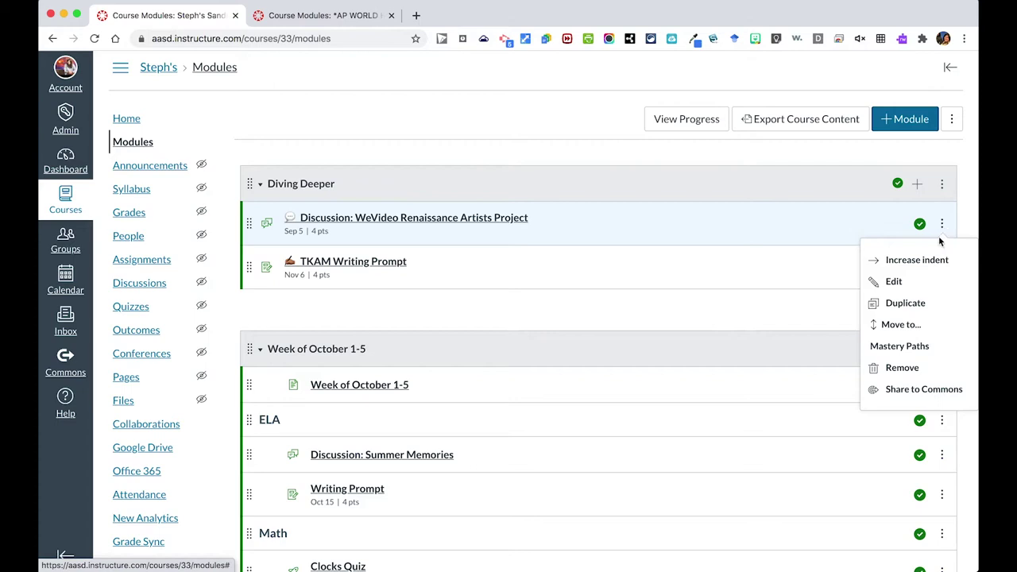
click(901, 367)
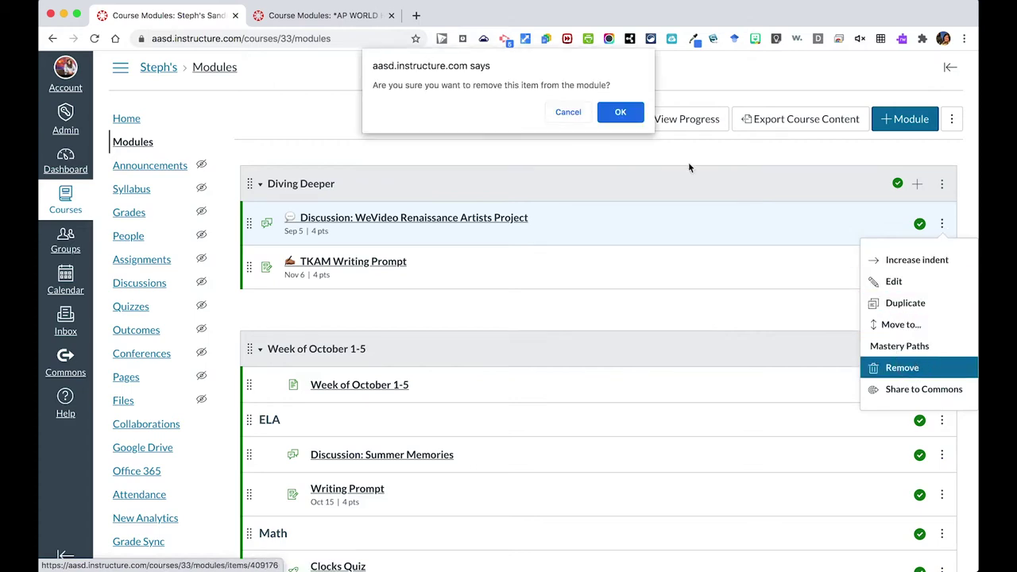
click(624, 112)
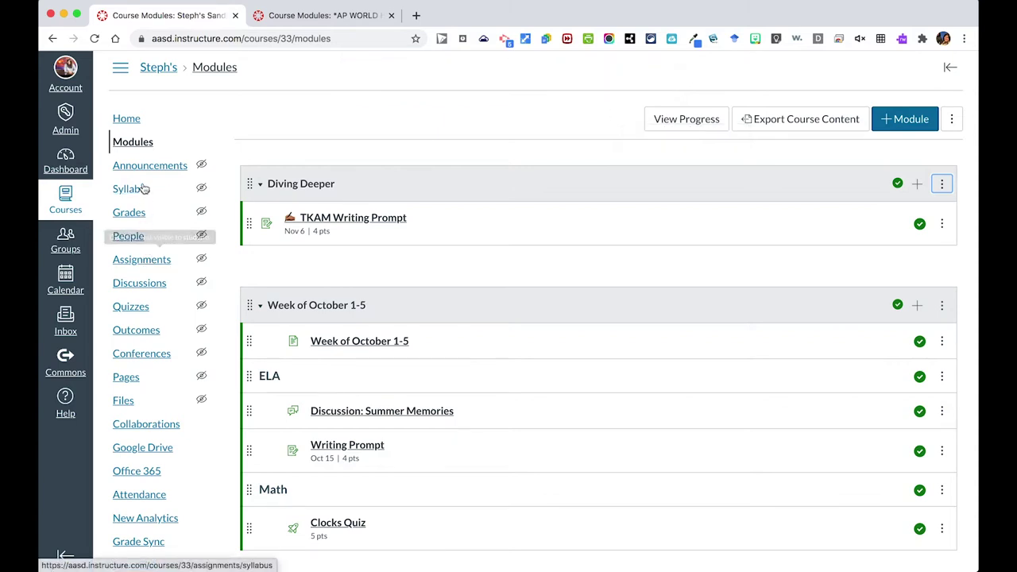
click(125, 284)
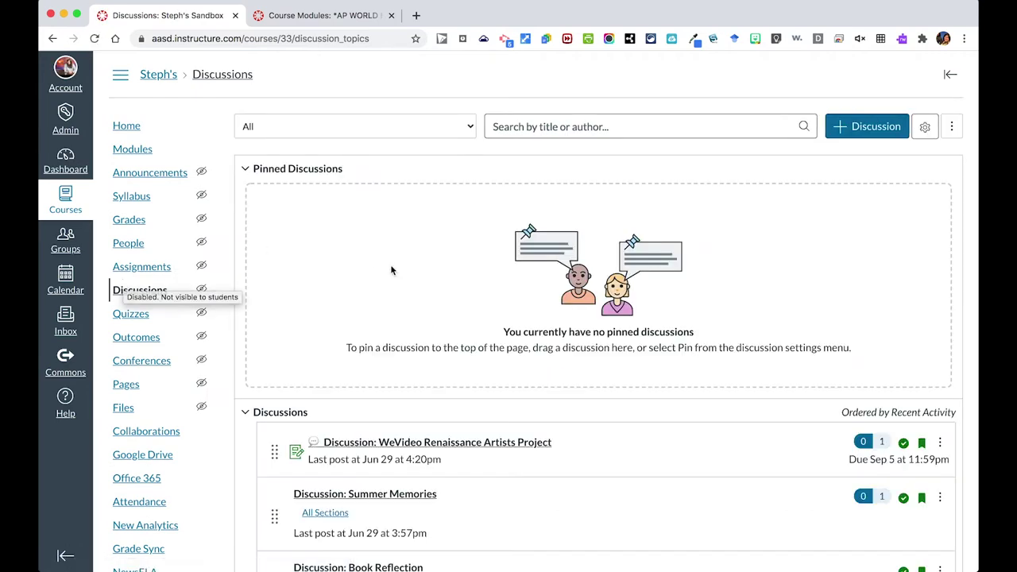
scroll(390, 268, down, 3)
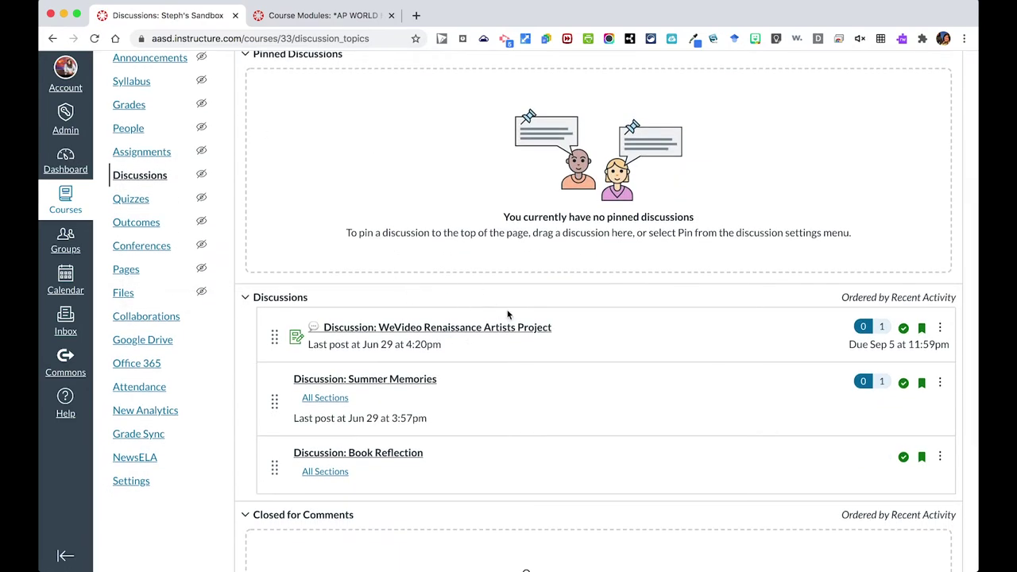
scroll(318, 342, up, 3)
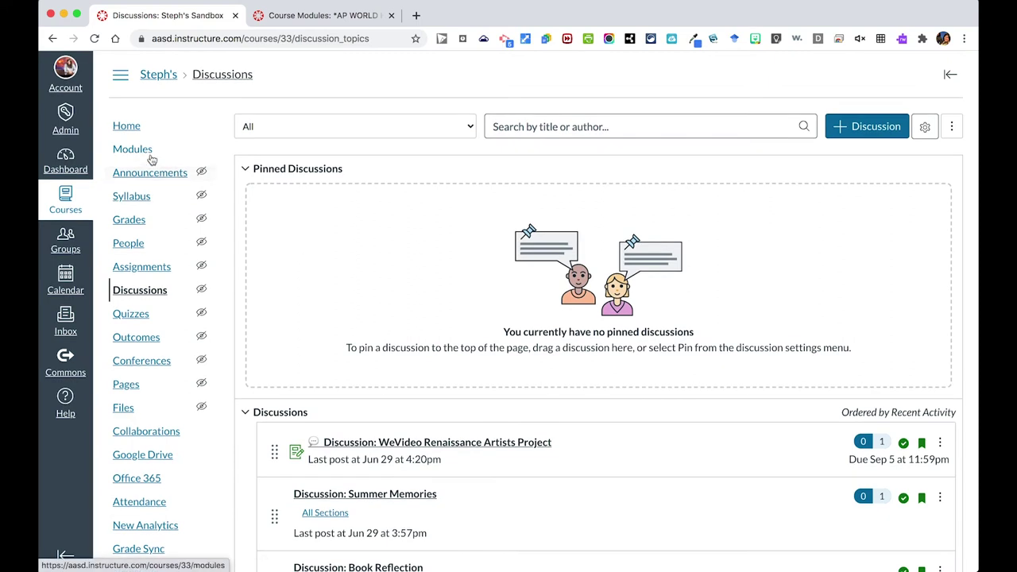
Add the existing discussion "Discussion: WeVideo Renaissance Artists Project" to the Diving Deeper module without indentation
click(141, 151)
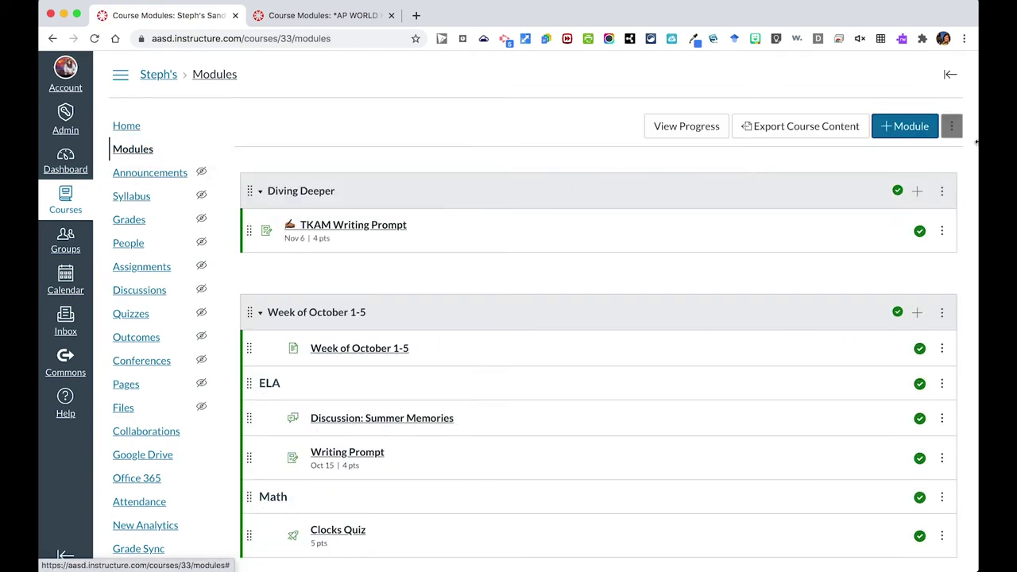
click(917, 191)
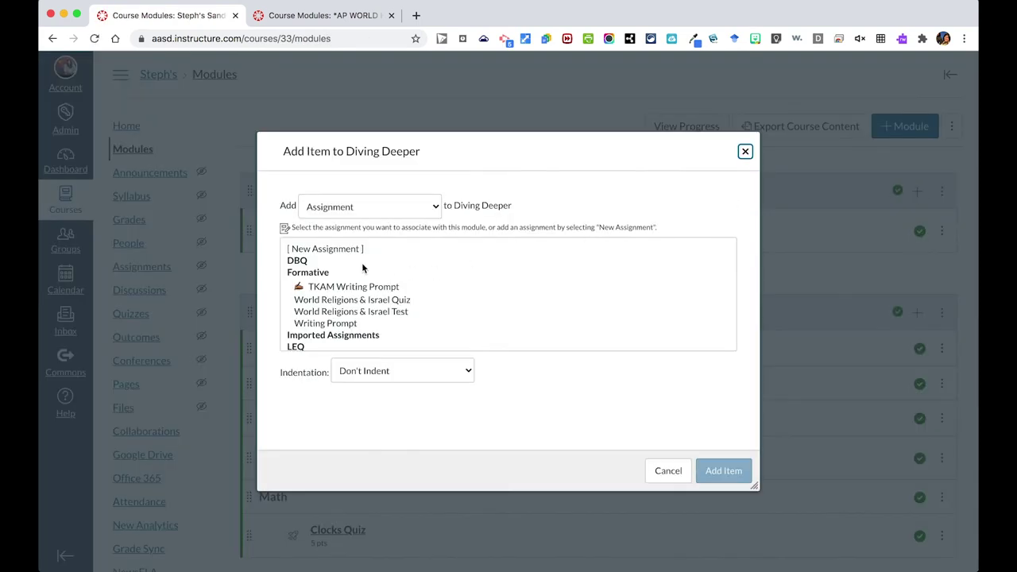
click(352, 212)
click(347, 256)
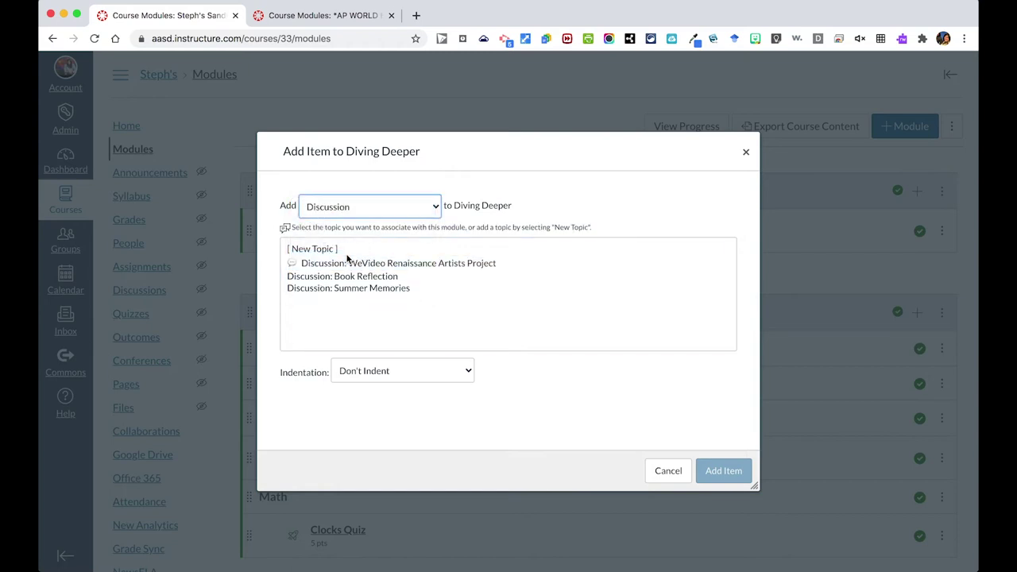
click(346, 265)
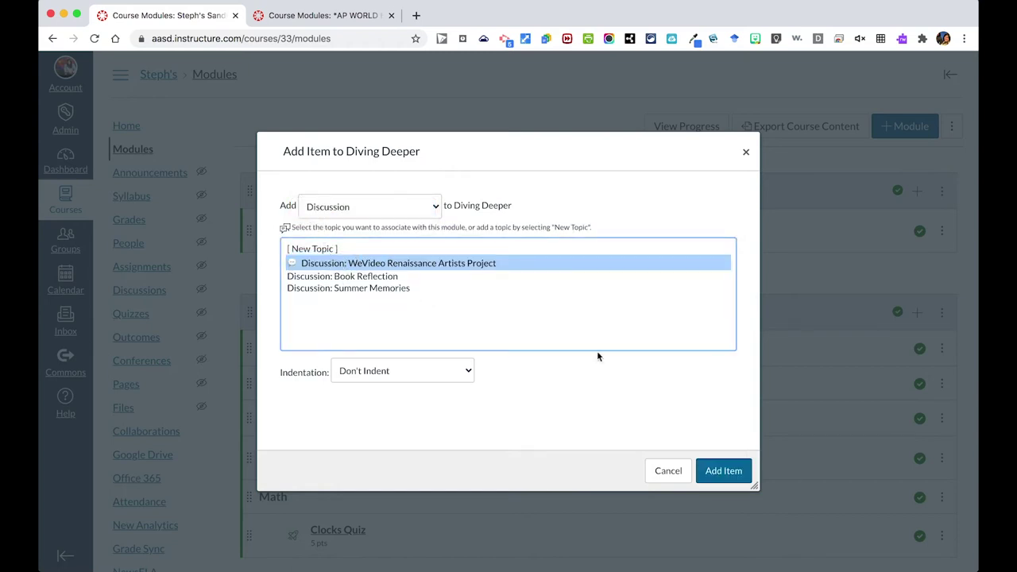
click(733, 477)
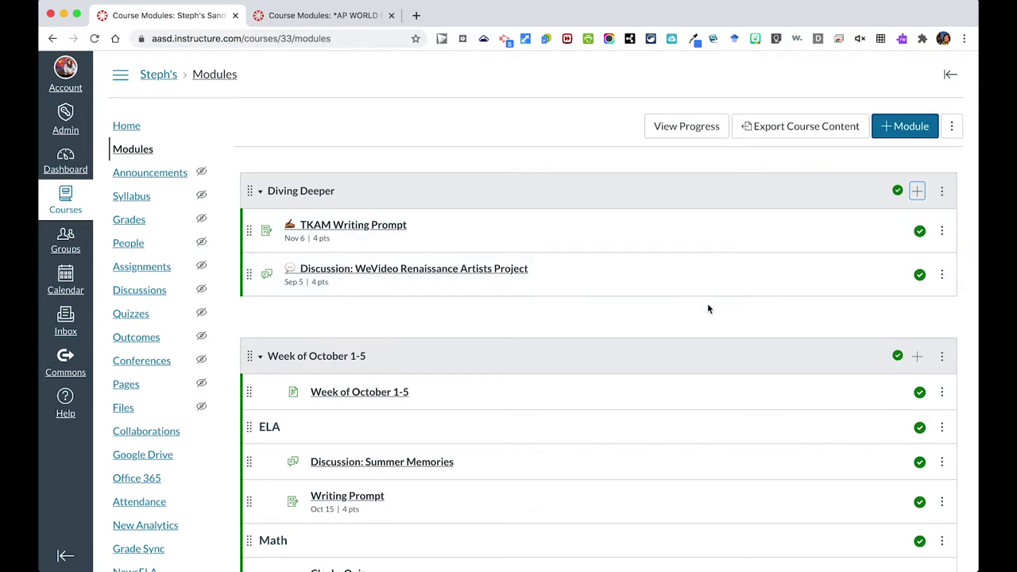
Edit the Week of October 1-5 module's settings and add Diving Deeper as its prerequisite
scroll(708, 307, down, 3)
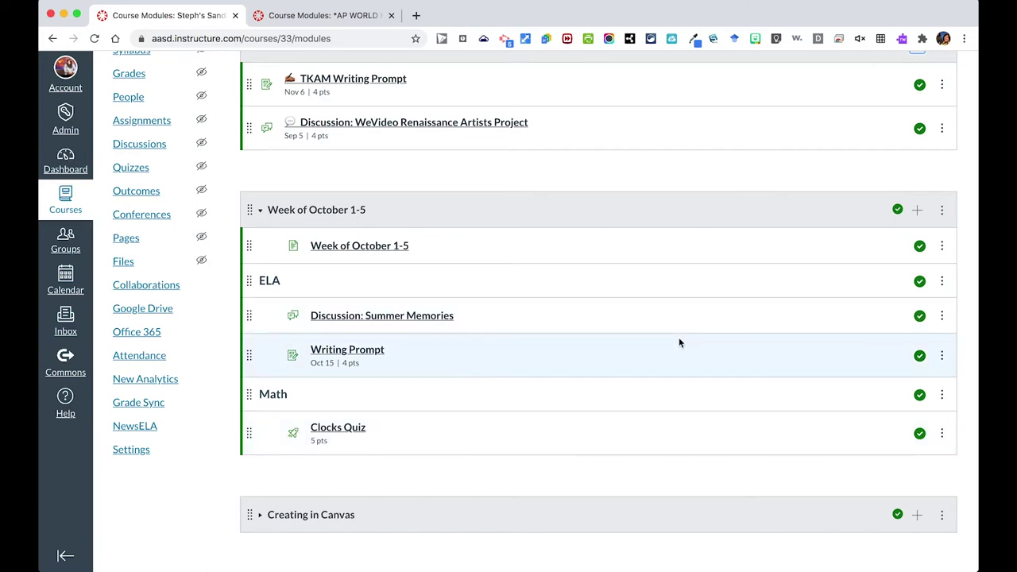
scroll(680, 342, up, 1)
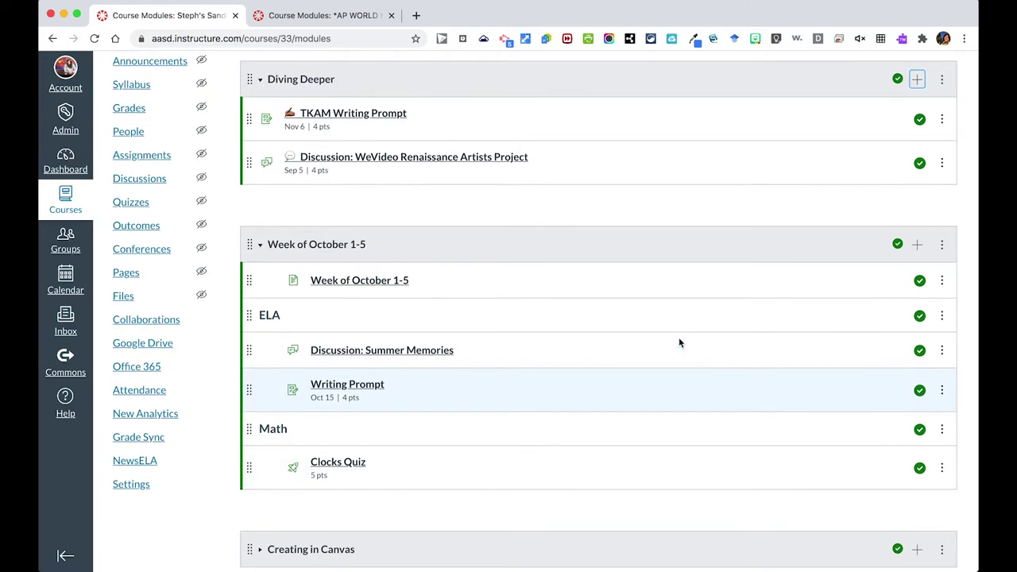
click(943, 248)
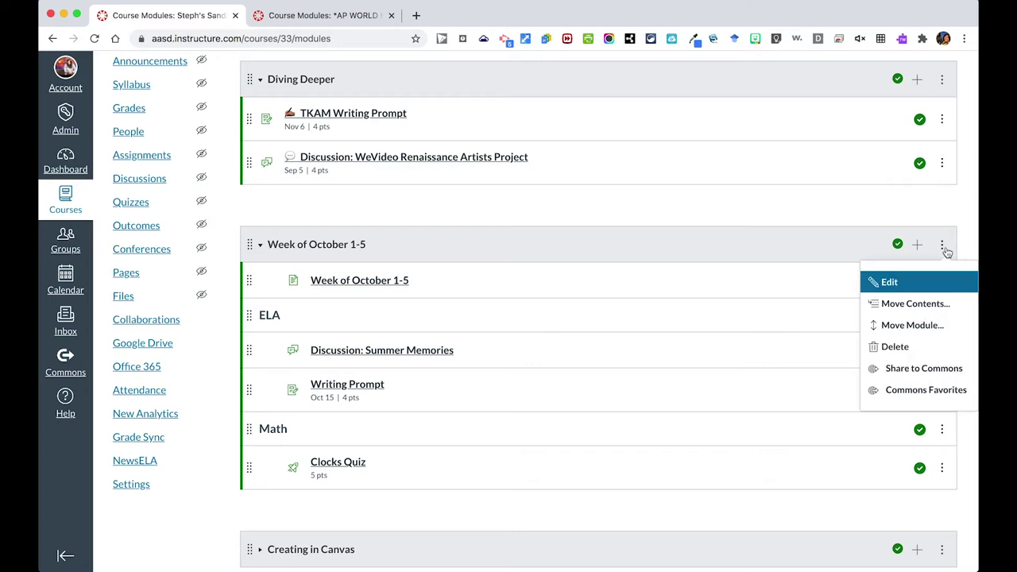
click(917, 282)
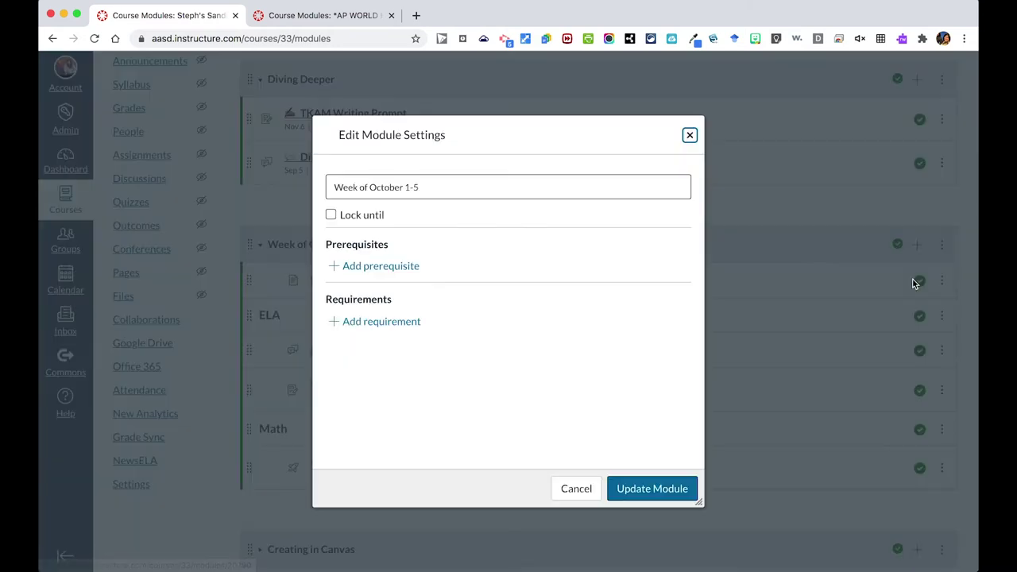
click(403, 271)
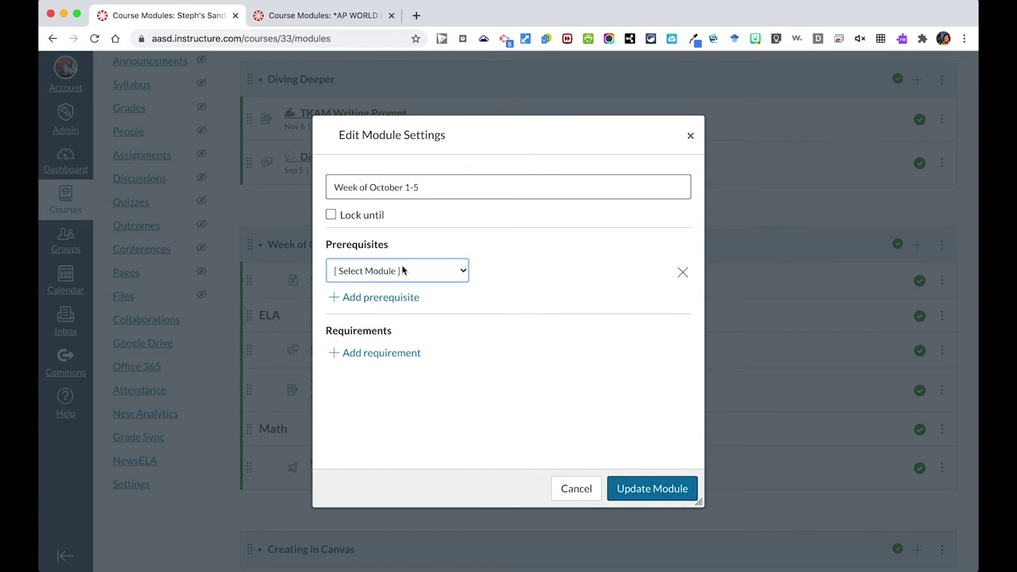
click(403, 271)
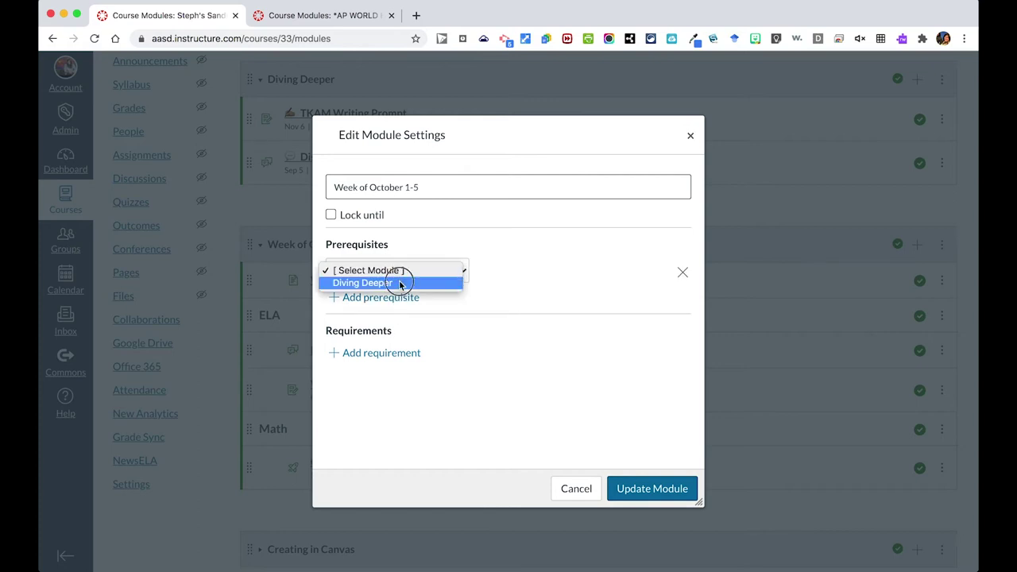
click(400, 282)
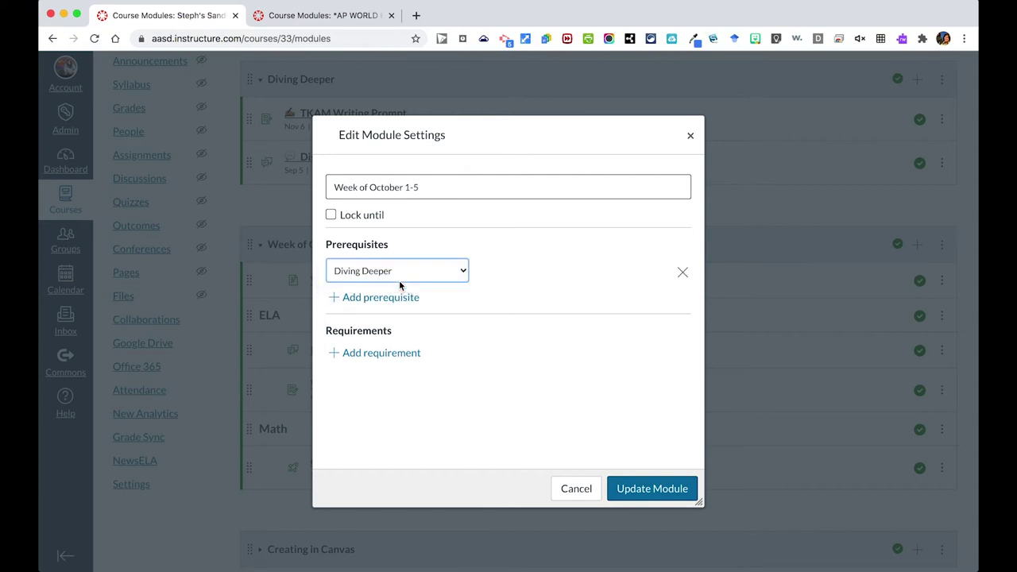
Add a requirement to view the Week of October 1-5 page and make students move through requirements in sequential order
click(381, 353)
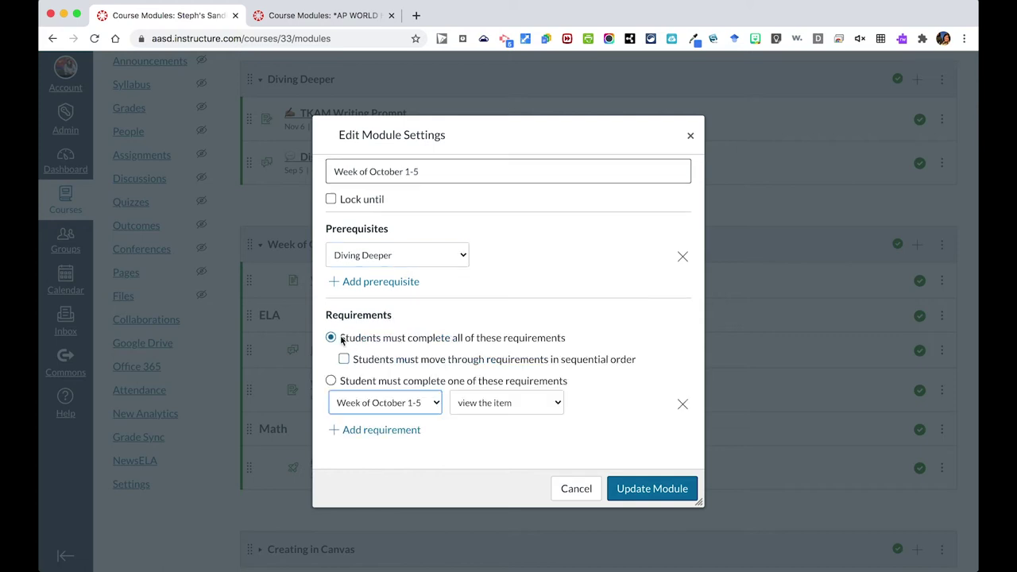
click(459, 360)
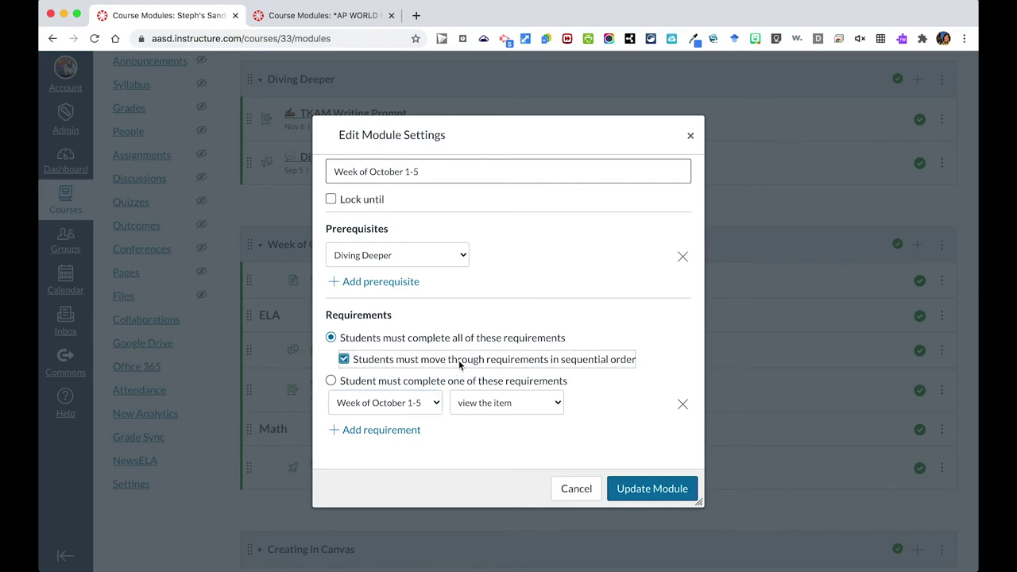
scroll(459, 360, down, 2)
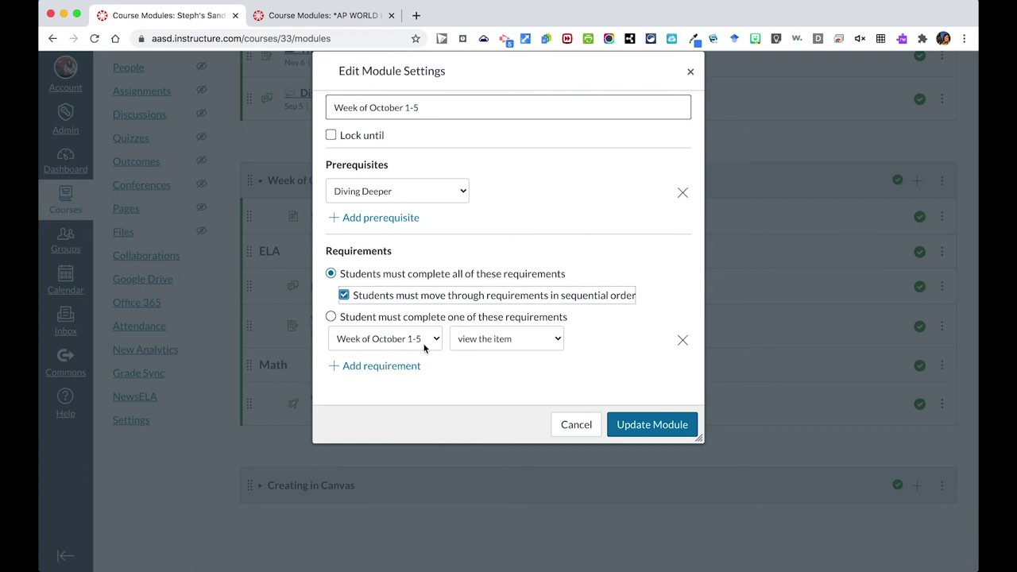
click(466, 345)
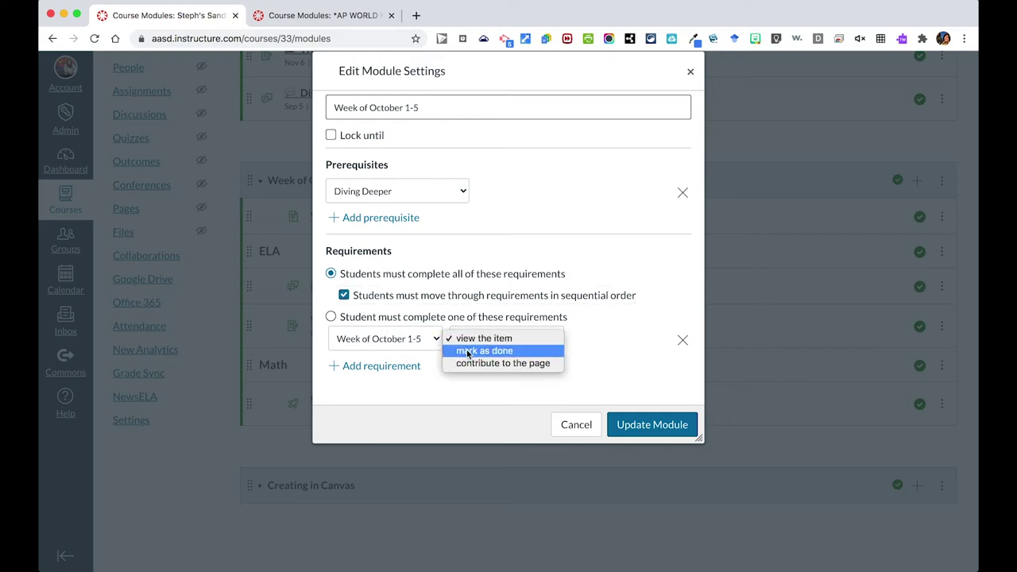
click(467, 351)
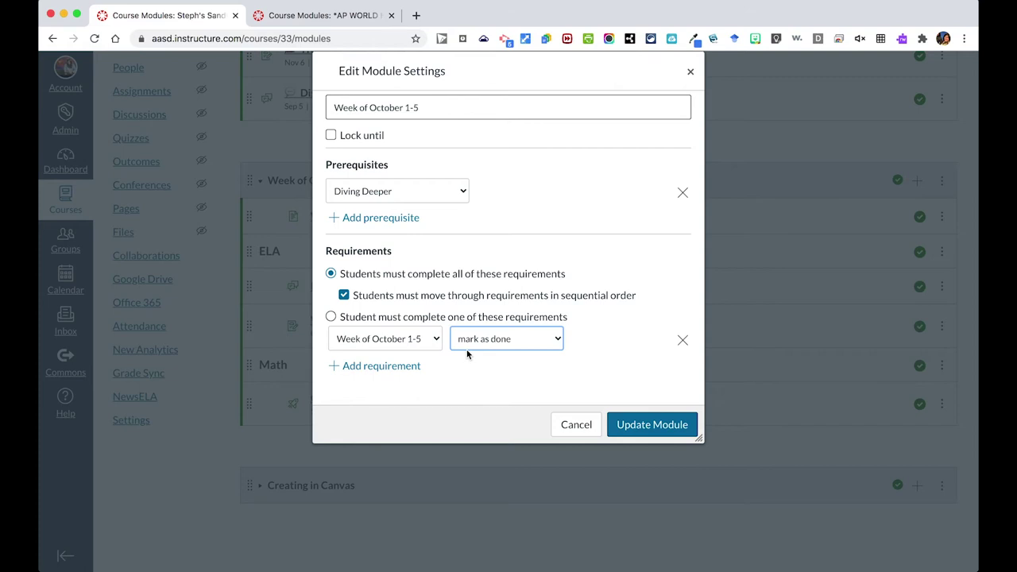
click(513, 343)
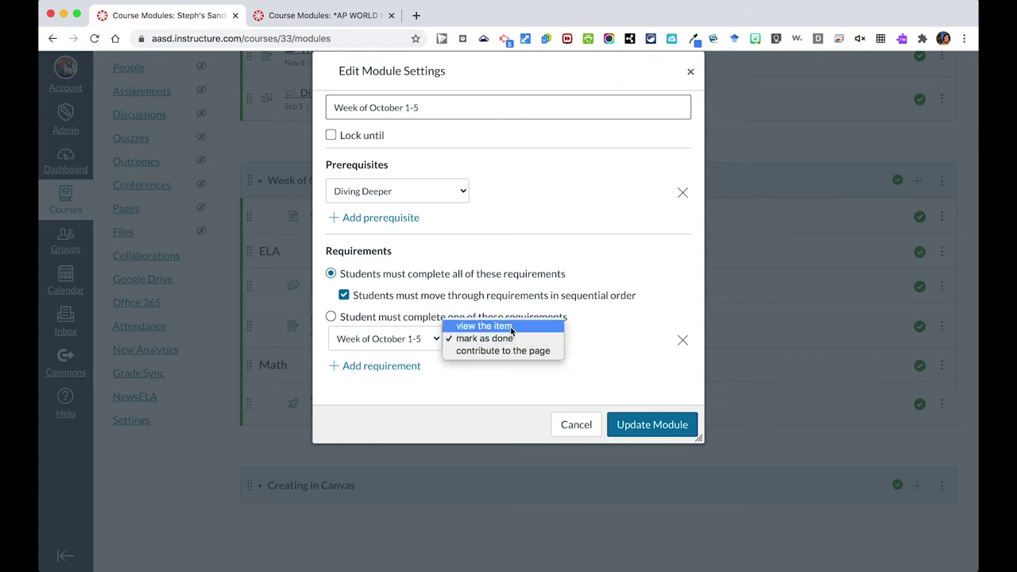
click(511, 325)
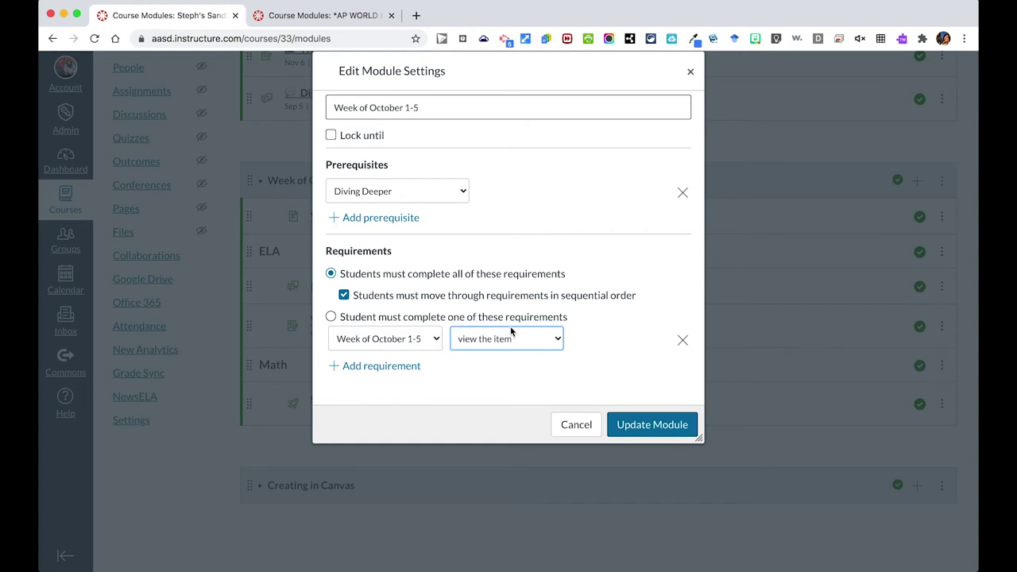
Add a second requirement that students contribute to the page for Discussion: Summer Memories
click(418, 367)
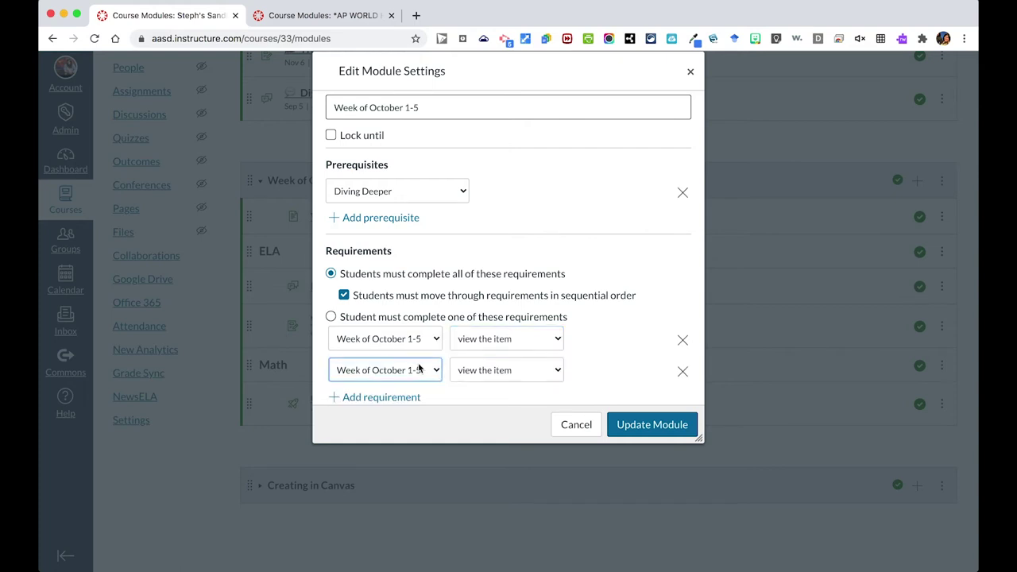
click(415, 370)
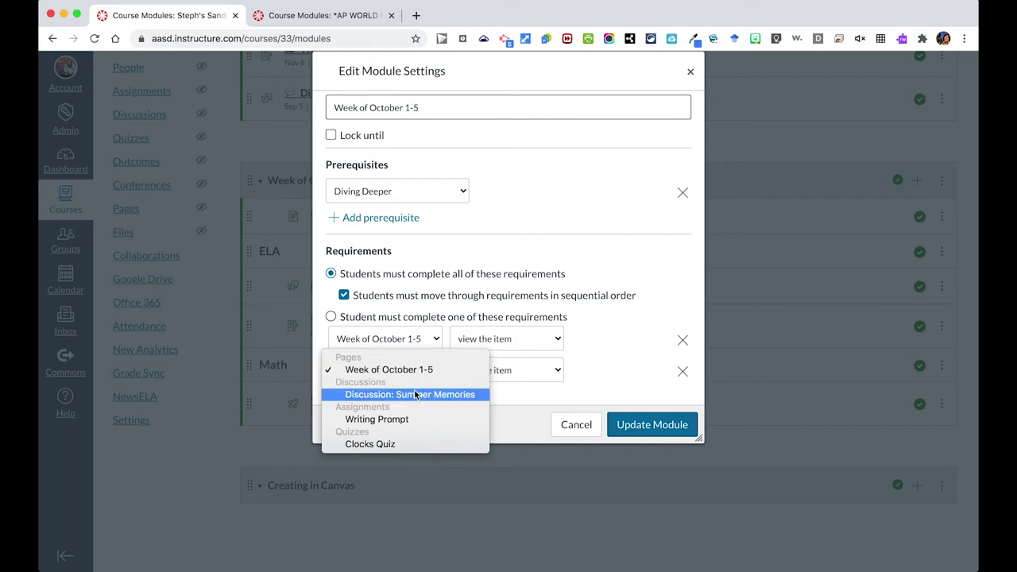
click(414, 395)
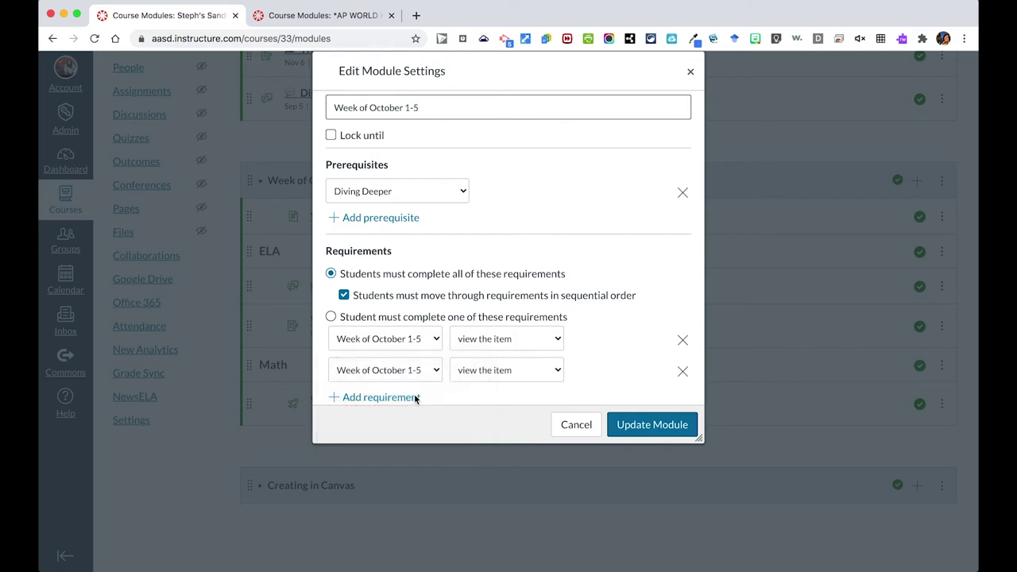
click(472, 372)
click(477, 381)
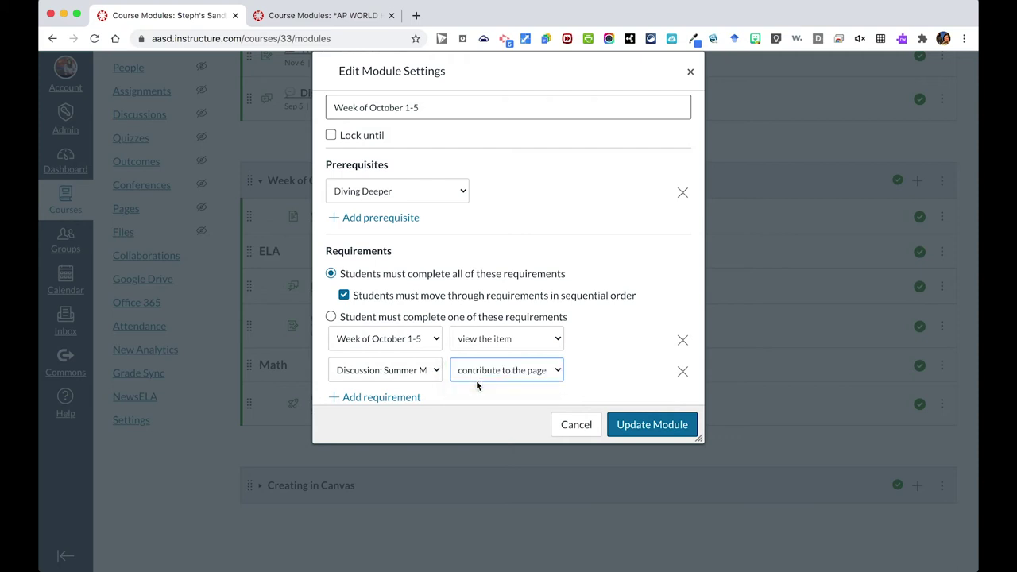
Add a third requirement that students submit the assignment for Writing Prompt
click(420, 396)
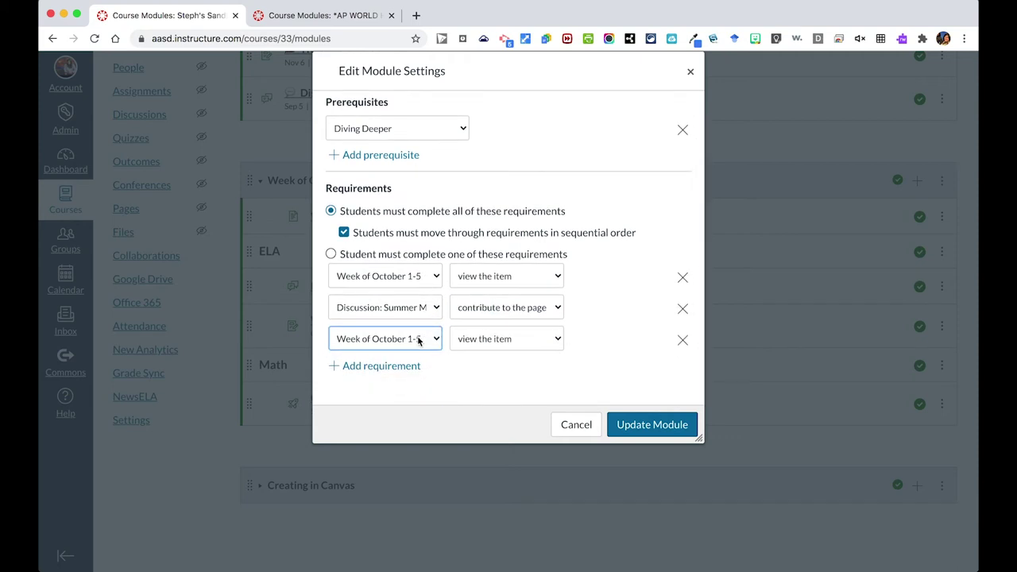
click(417, 340)
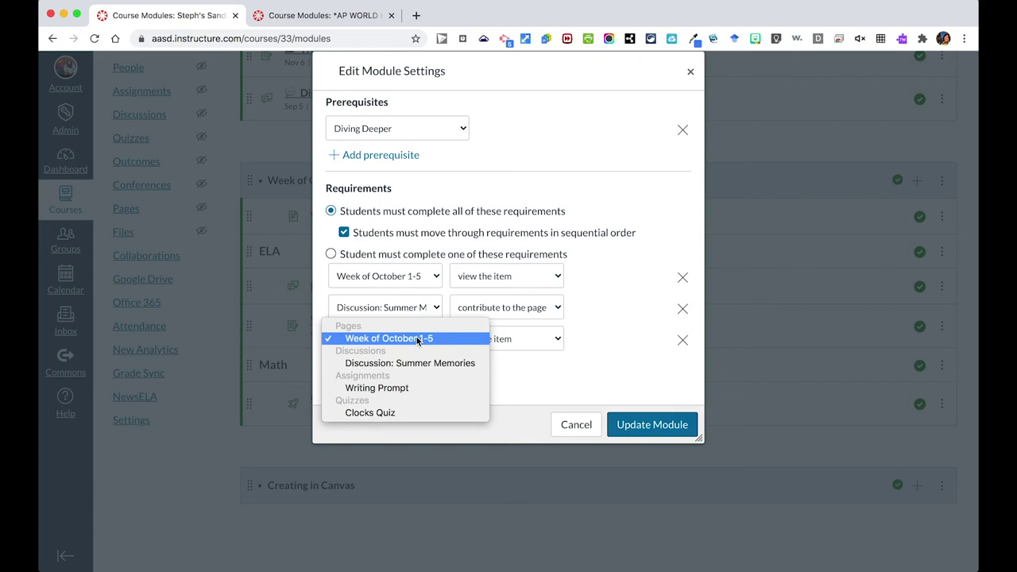
click(412, 389)
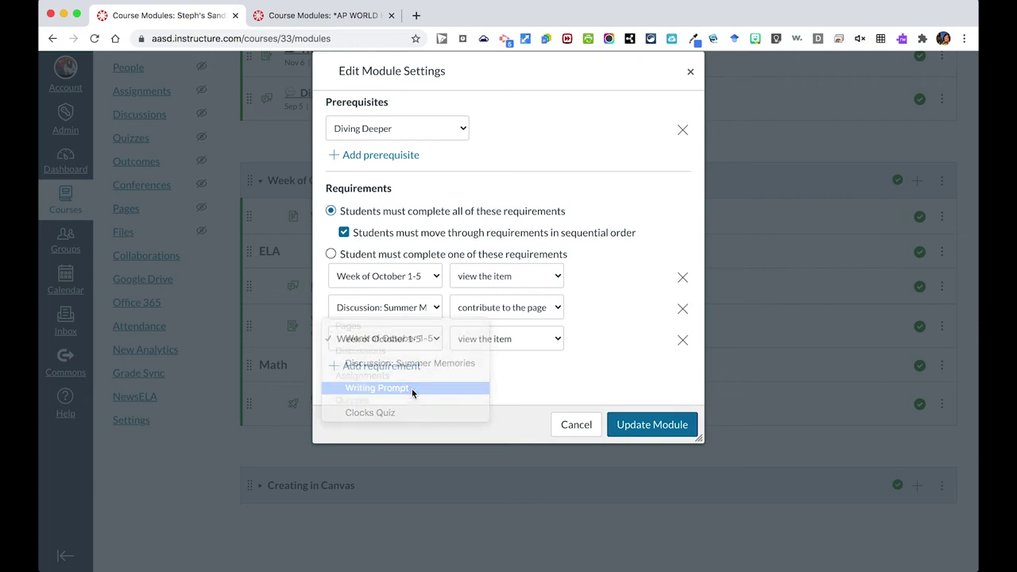
click(483, 342)
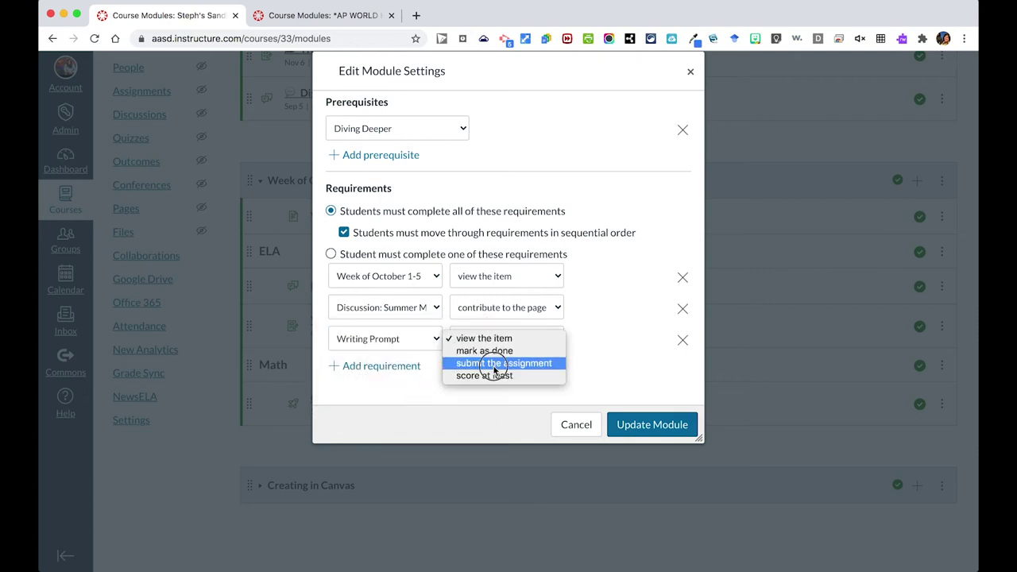
click(494, 365)
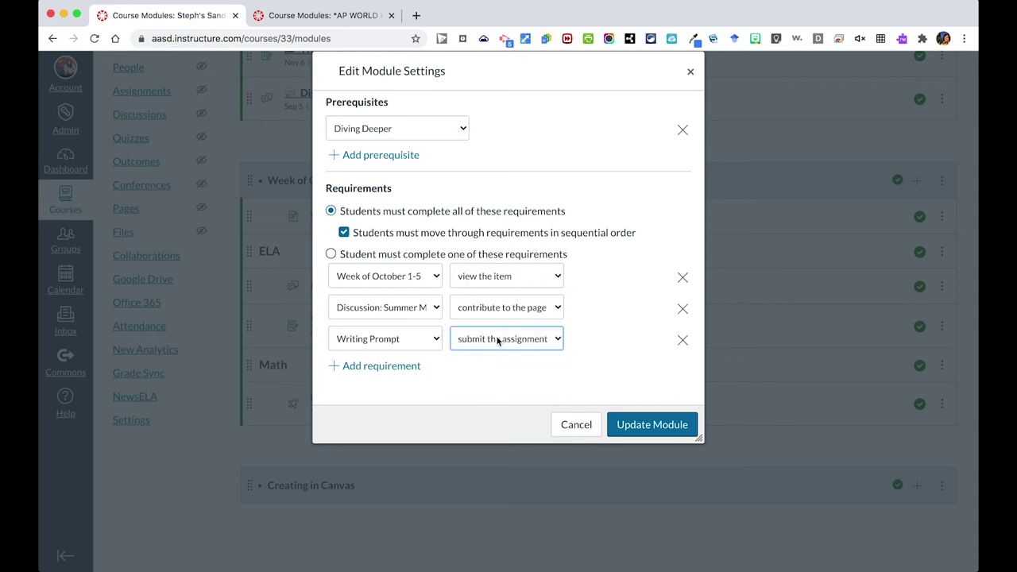
Keep submit the assignment for Writing Prompt and add a fourth requirement that students score at least 4 on Clocks Quiz
click(497, 341)
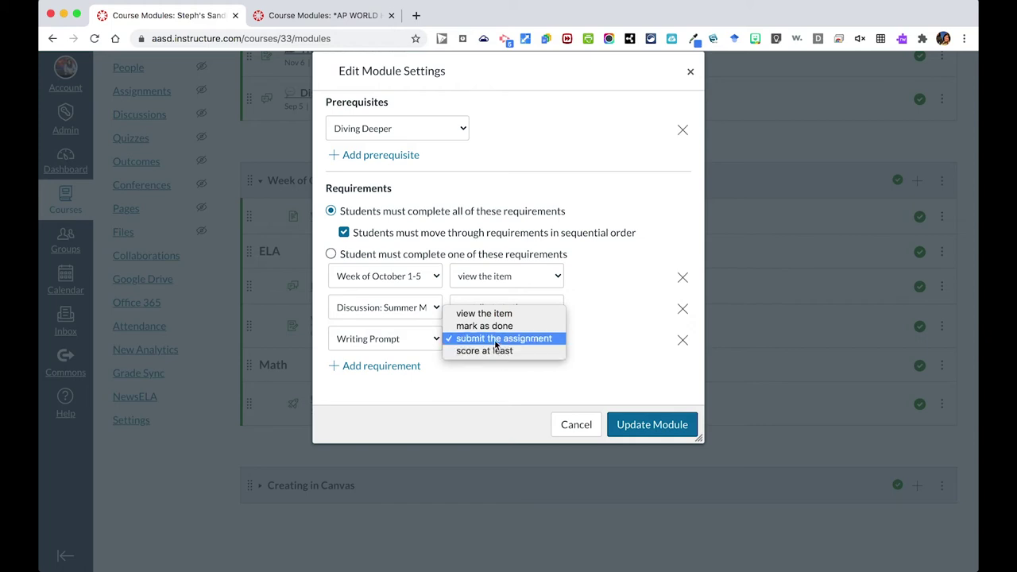
click(494, 340)
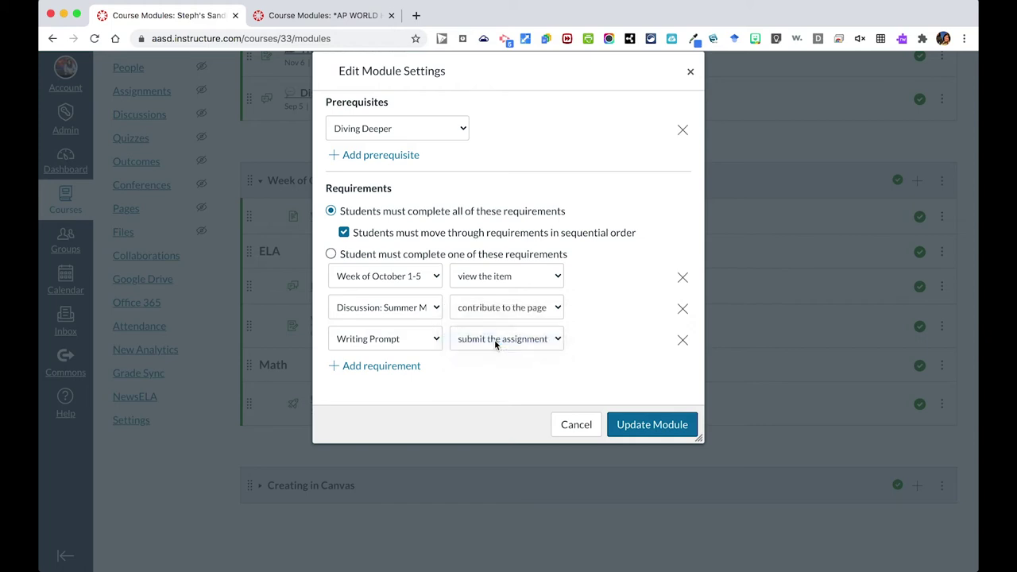
click(398, 373)
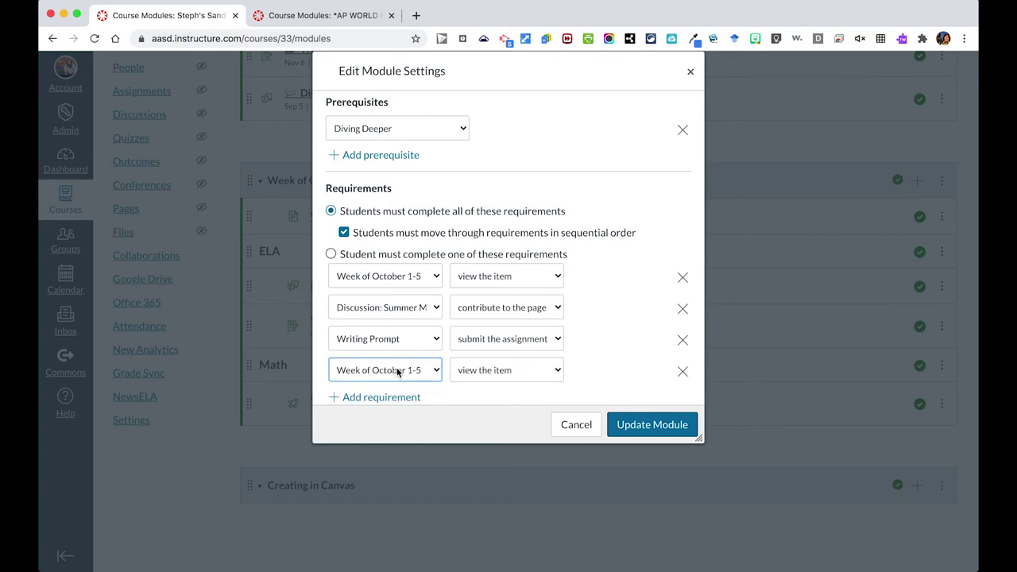
click(409, 372)
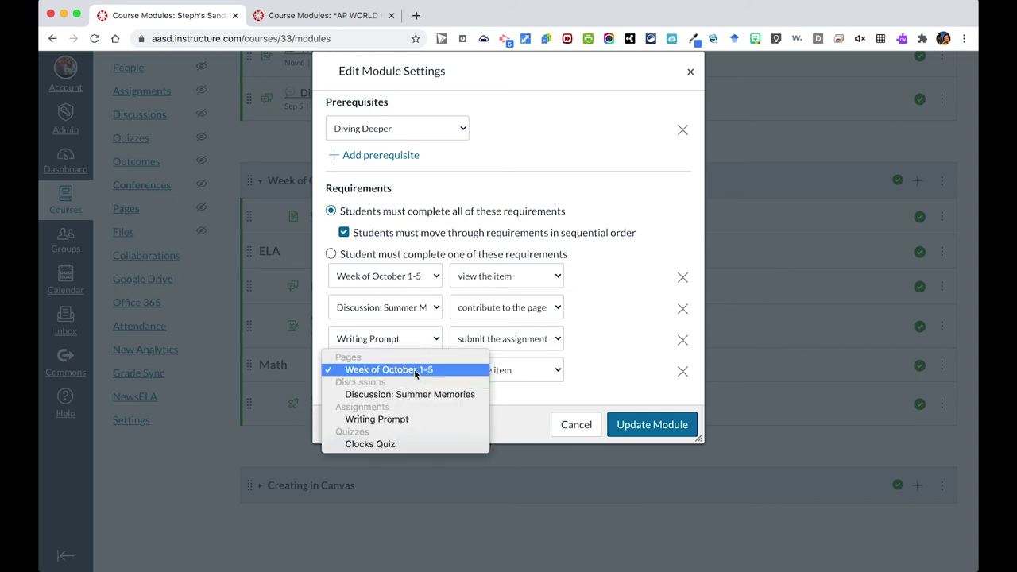
click(400, 445)
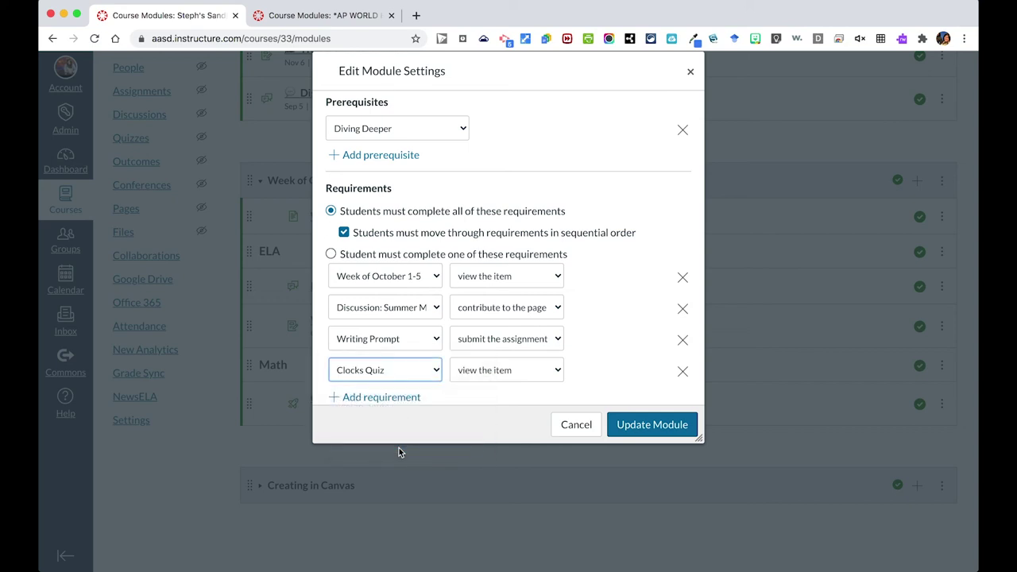
click(492, 377)
click(492, 394)
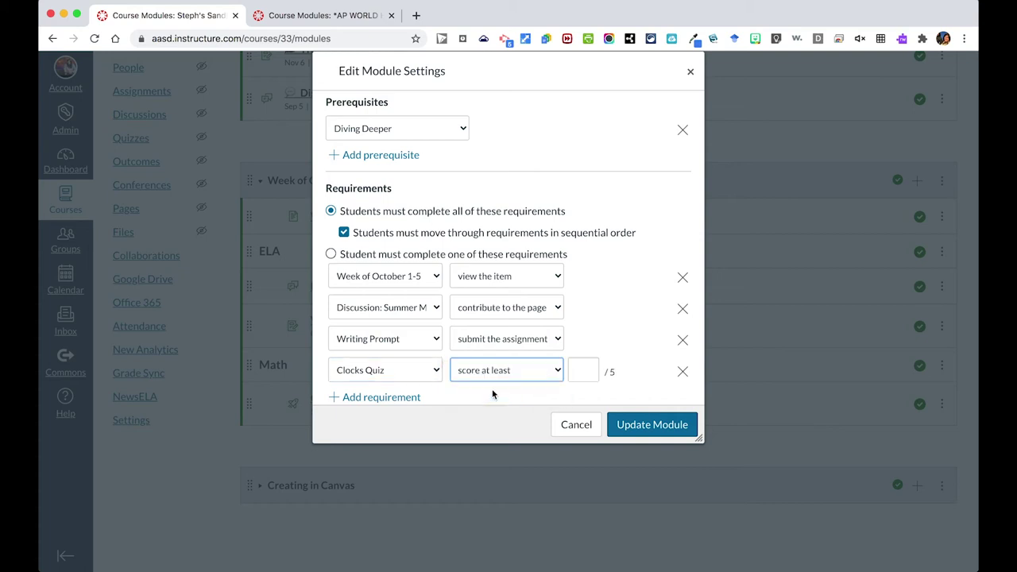
click(583, 371)
click(581, 423)
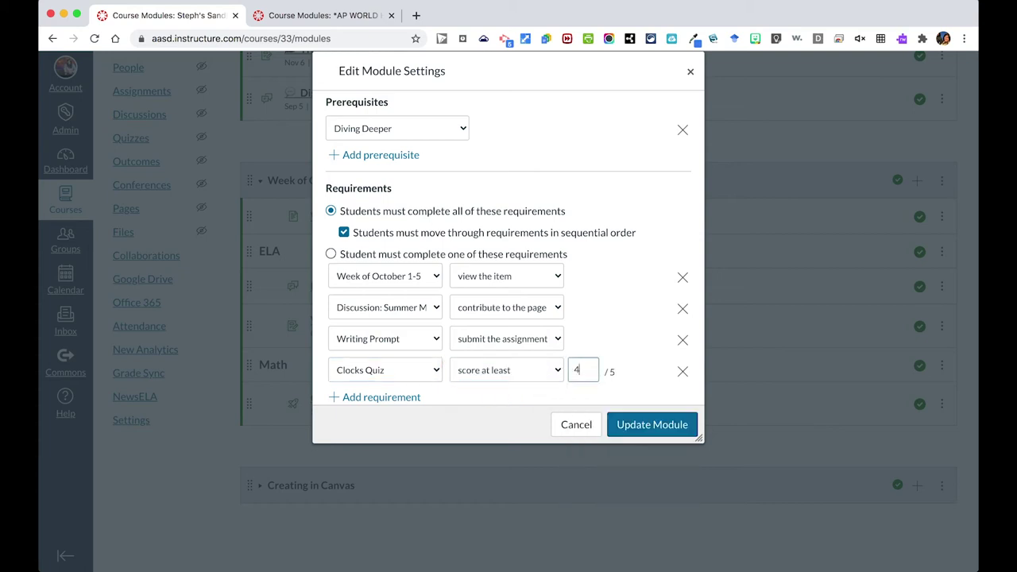
Save the Week of October 1-5 module settings and re-lock modules until the new requirements are completed
click(624, 350)
click(648, 421)
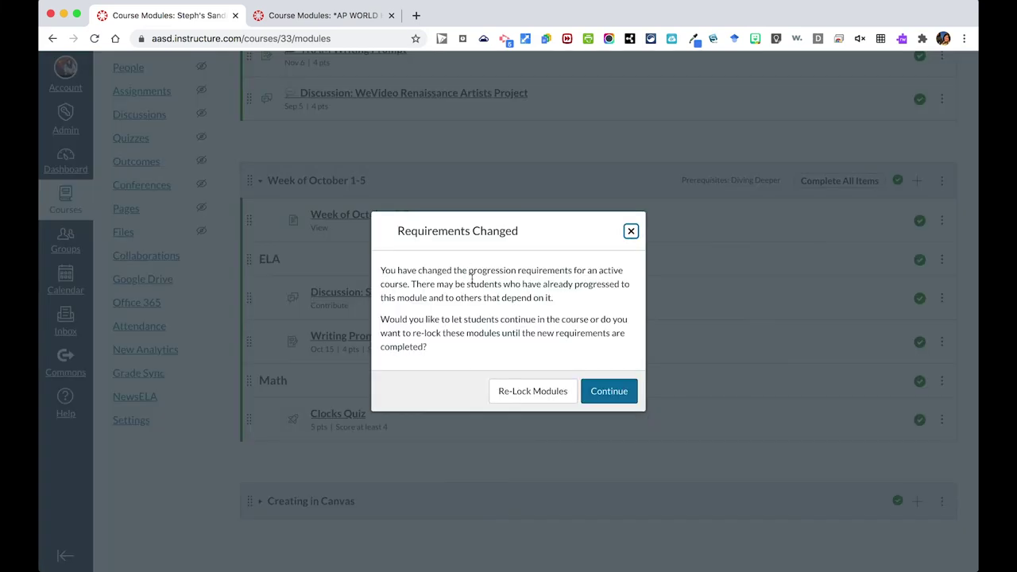
click(510, 388)
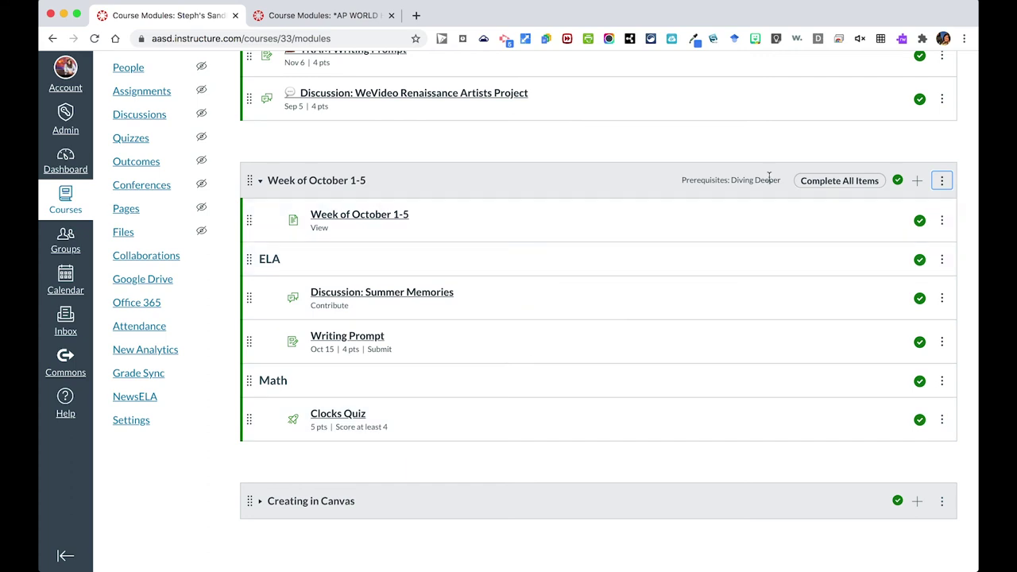
Examine the item requirements of the Unit 7: Global Conflict module in the AP World course's Student View
scroll(768, 177, up, 2)
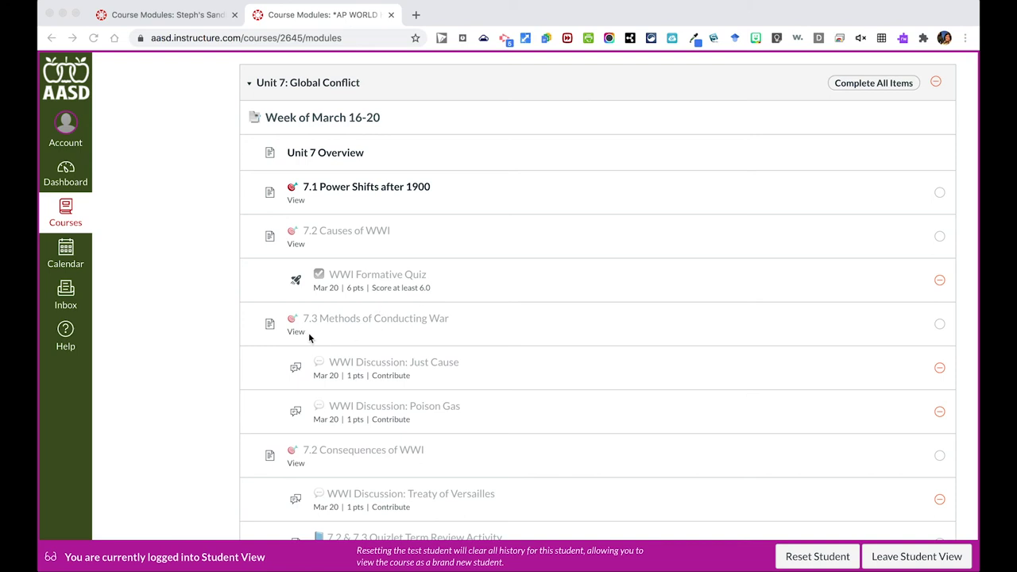
scroll(305, 332, down, 1)
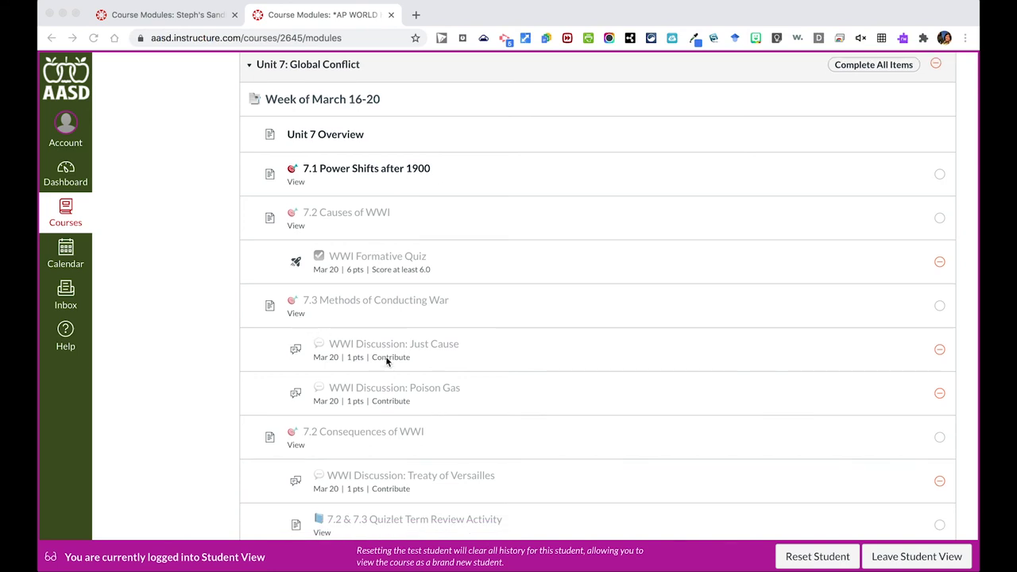
scroll(385, 356, down, 3)
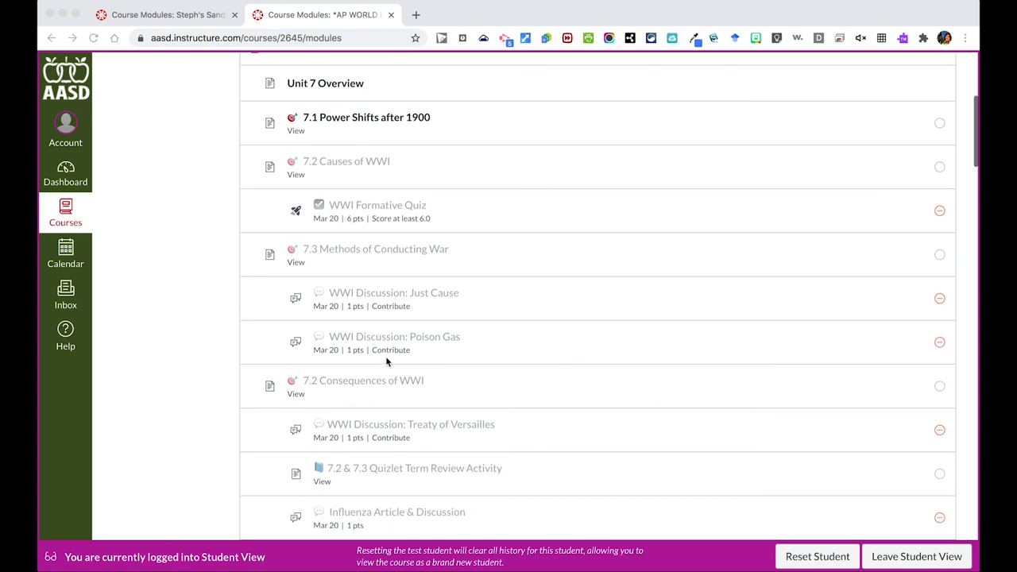
scroll(297, 395, down, 5)
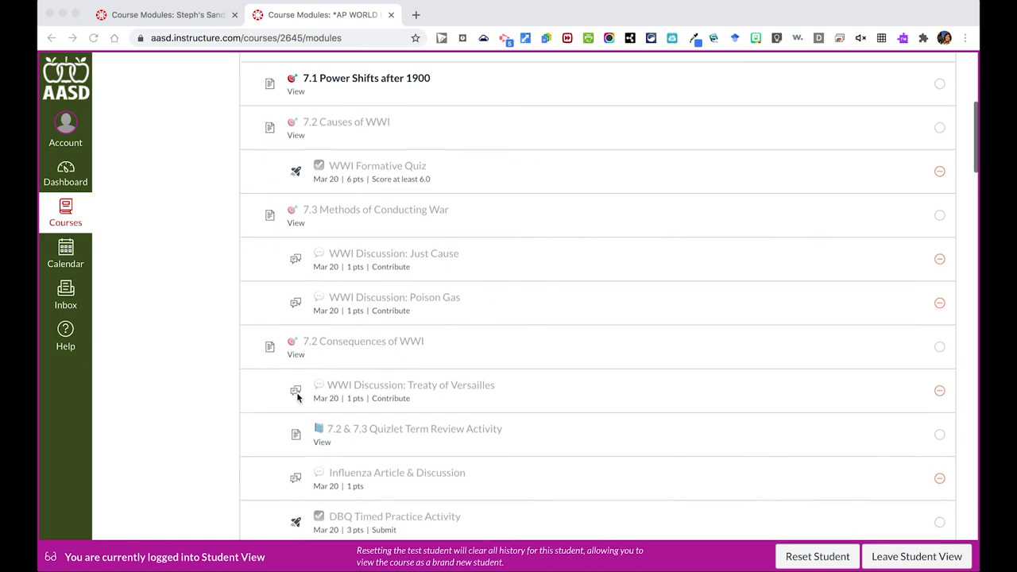
scroll(297, 391, down, 2)
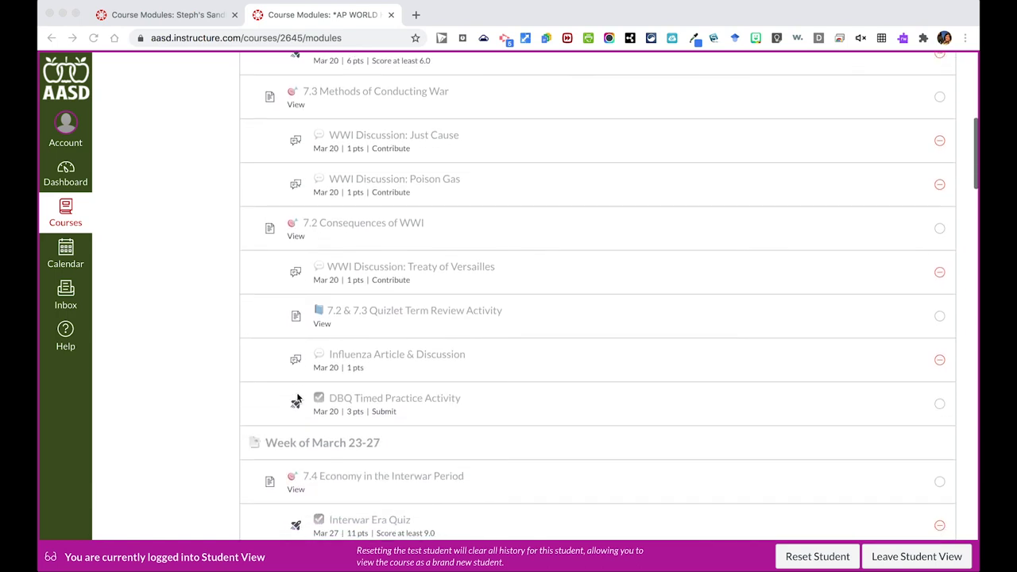
scroll(376, 434, down, 10)
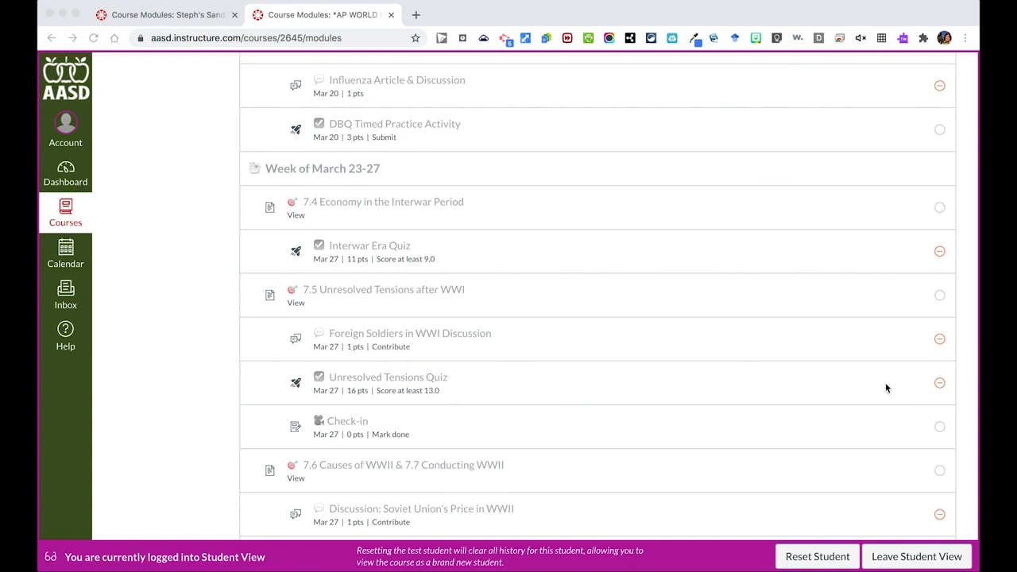
scroll(887, 387, up, 5)
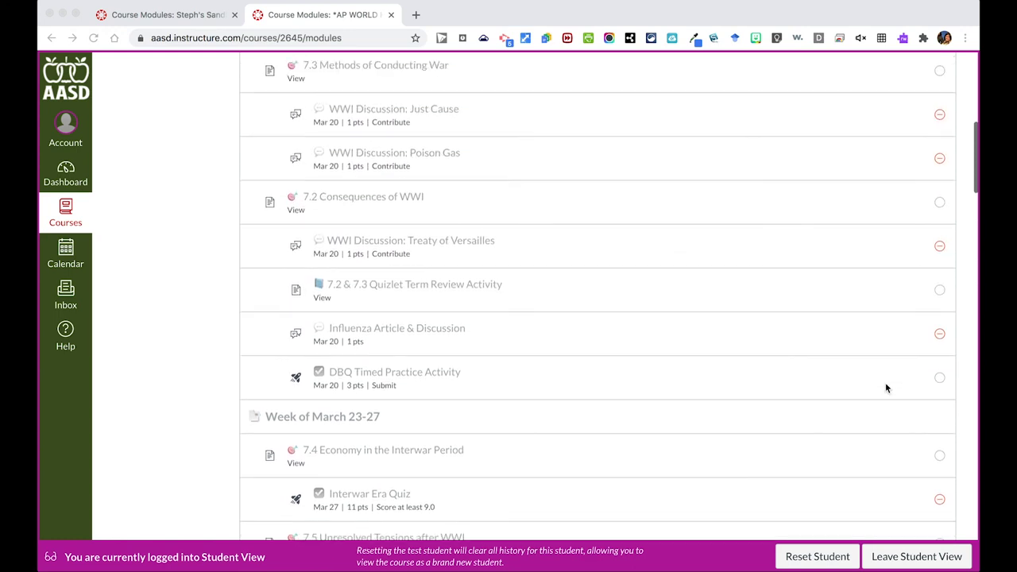
scroll(887, 388, up, 2)
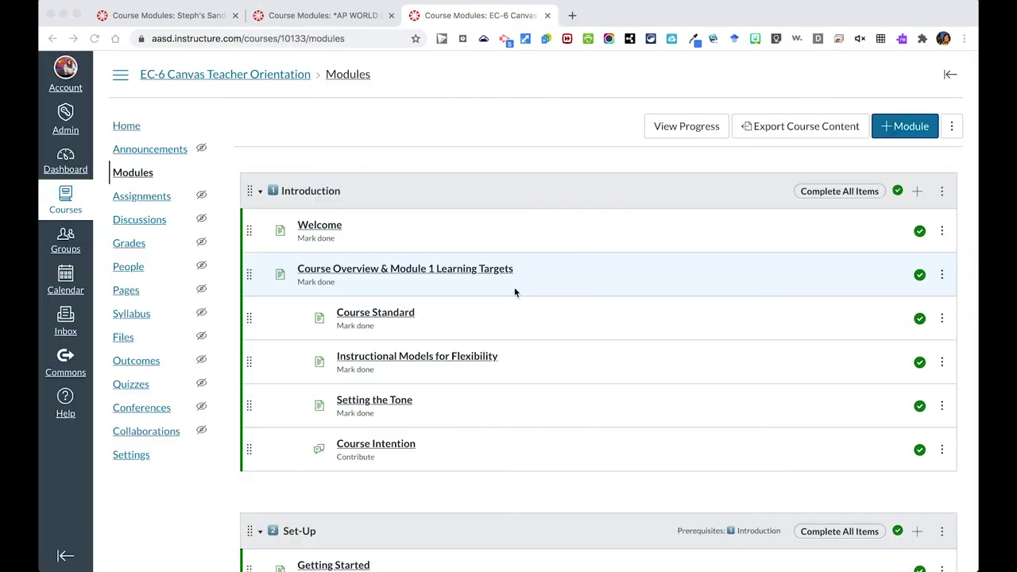
Review the module progress of each listed student in the EC-6 Canvas Teacher Orientation course
click(683, 129)
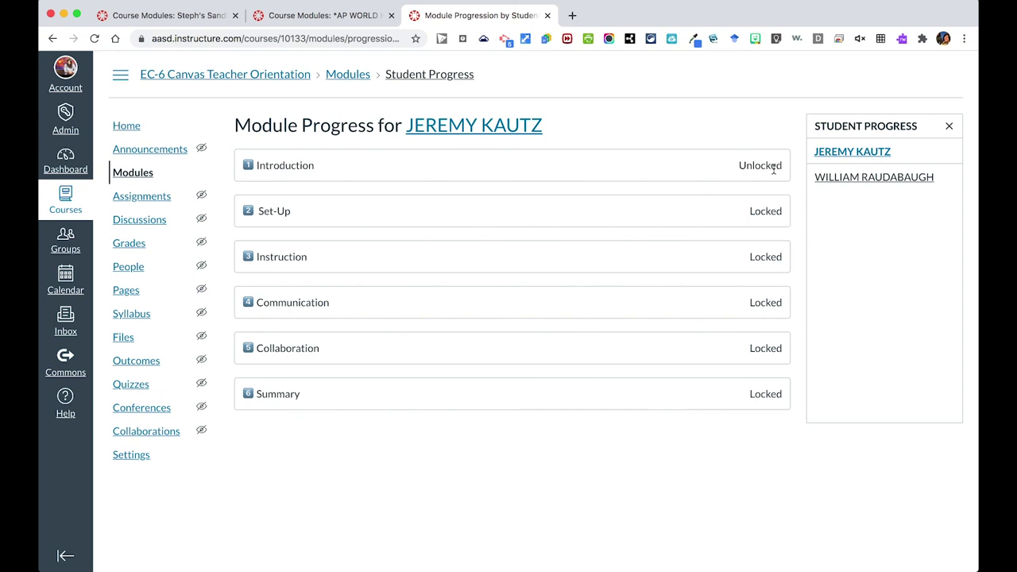
click(826, 180)
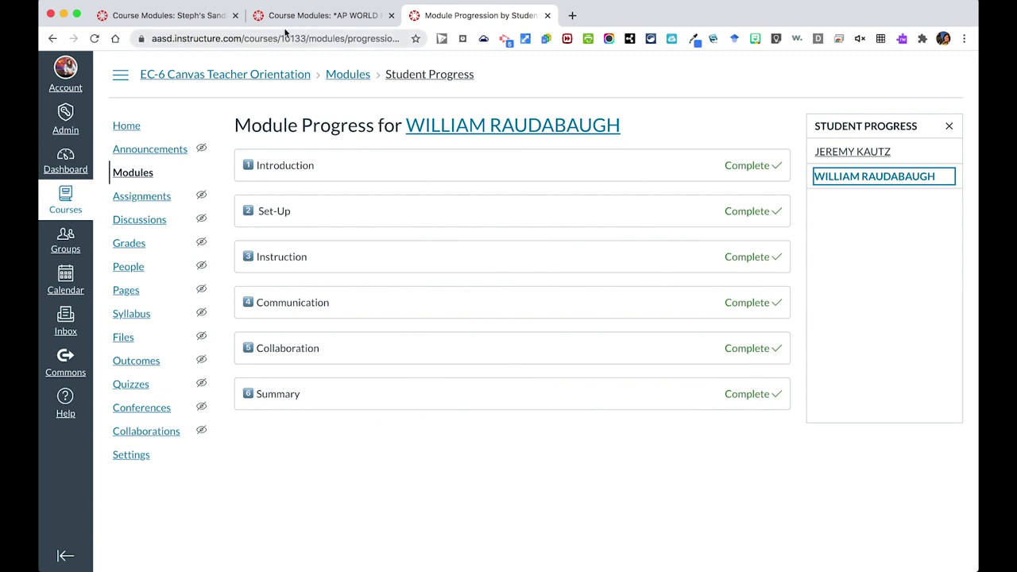
click(53, 38)
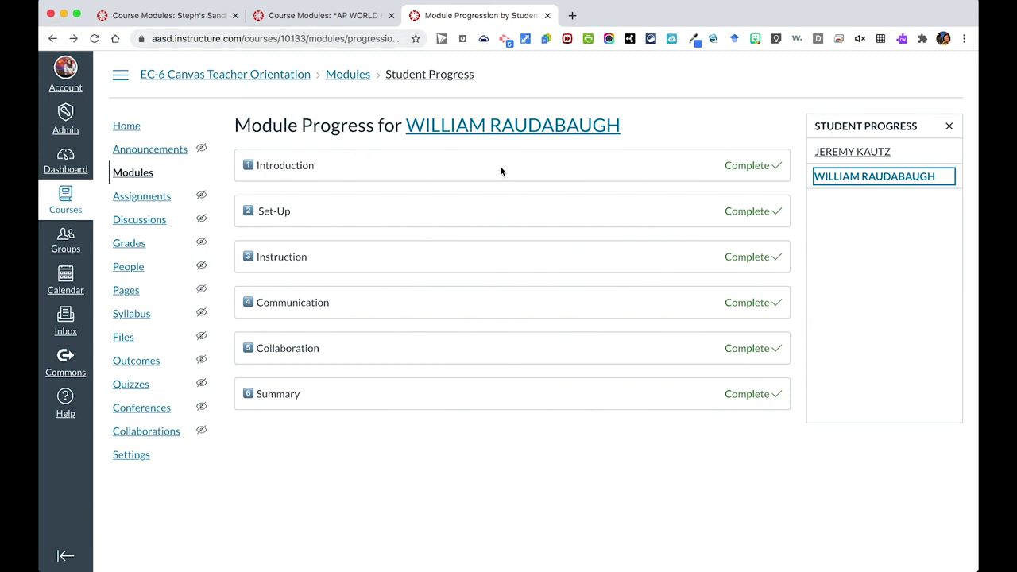